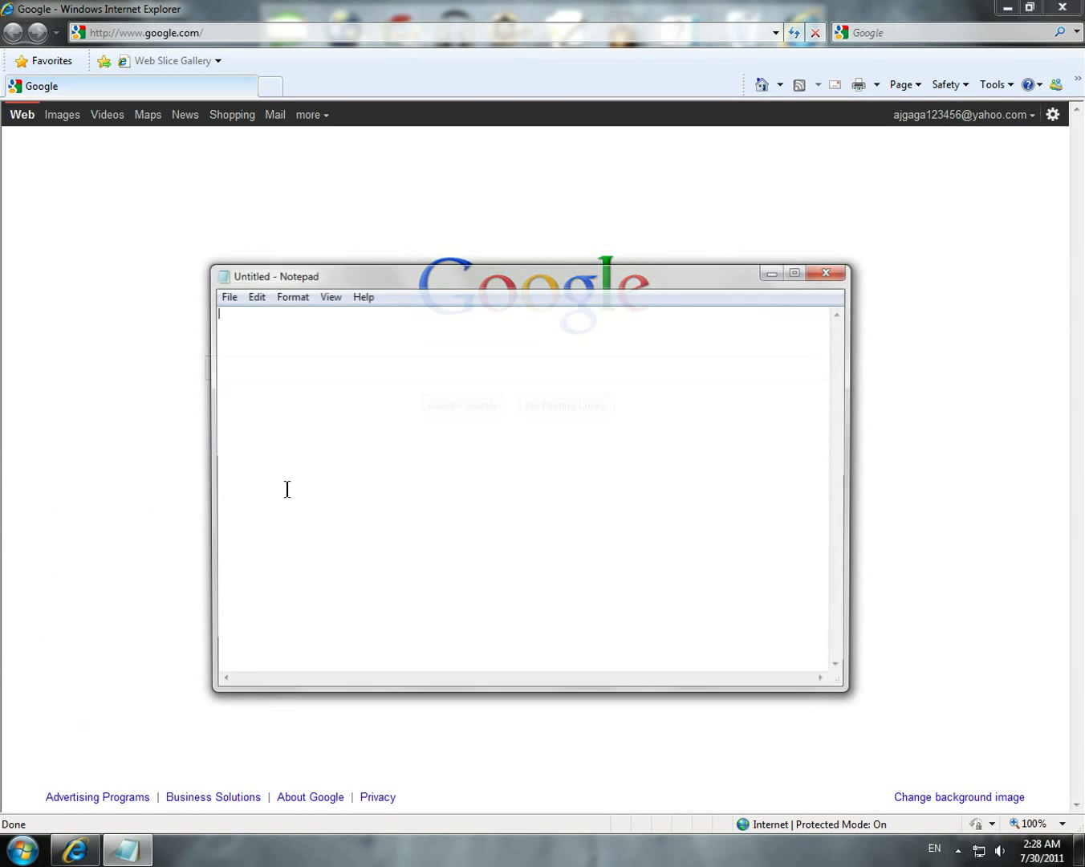
text(Hi)
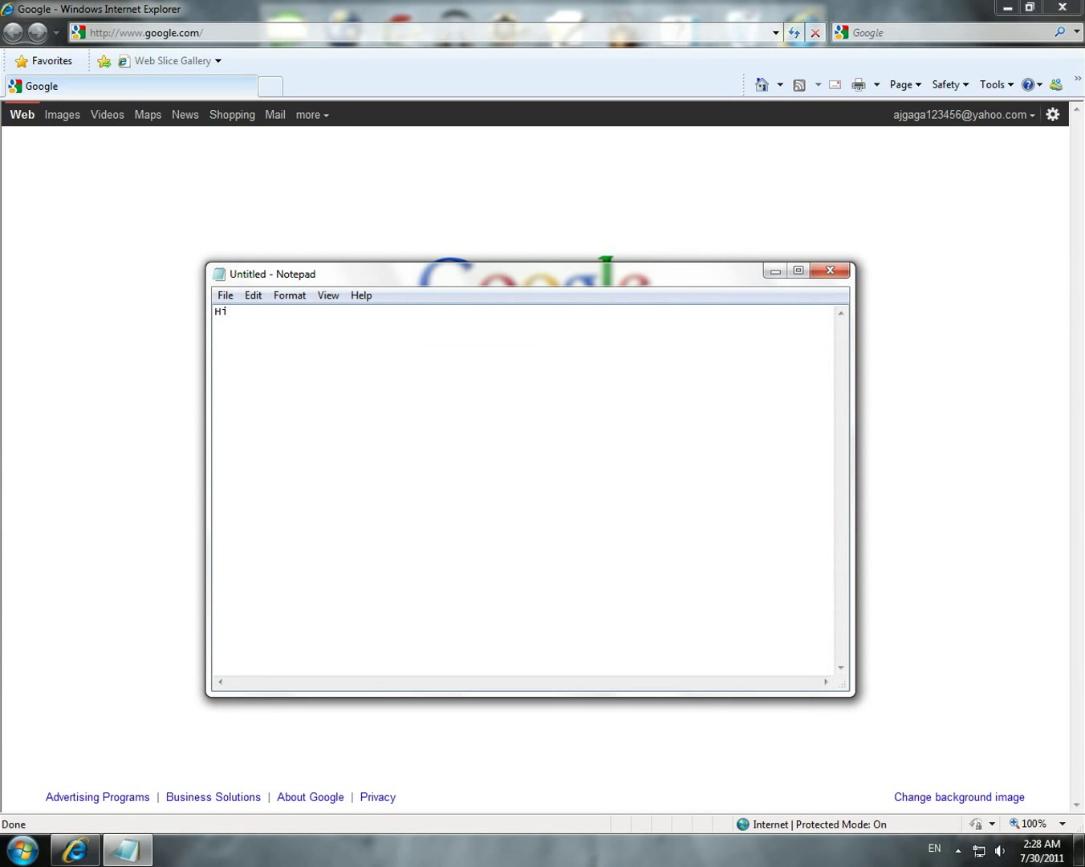
text(,Im here to show your guys how )
text(fix)
- Write the note explaining the x3daudio1_6.dll error requires up-to-date DirectX, pasting the DLL name
right_click(564, 320)
click(608, 393)
text(when you are trying to)
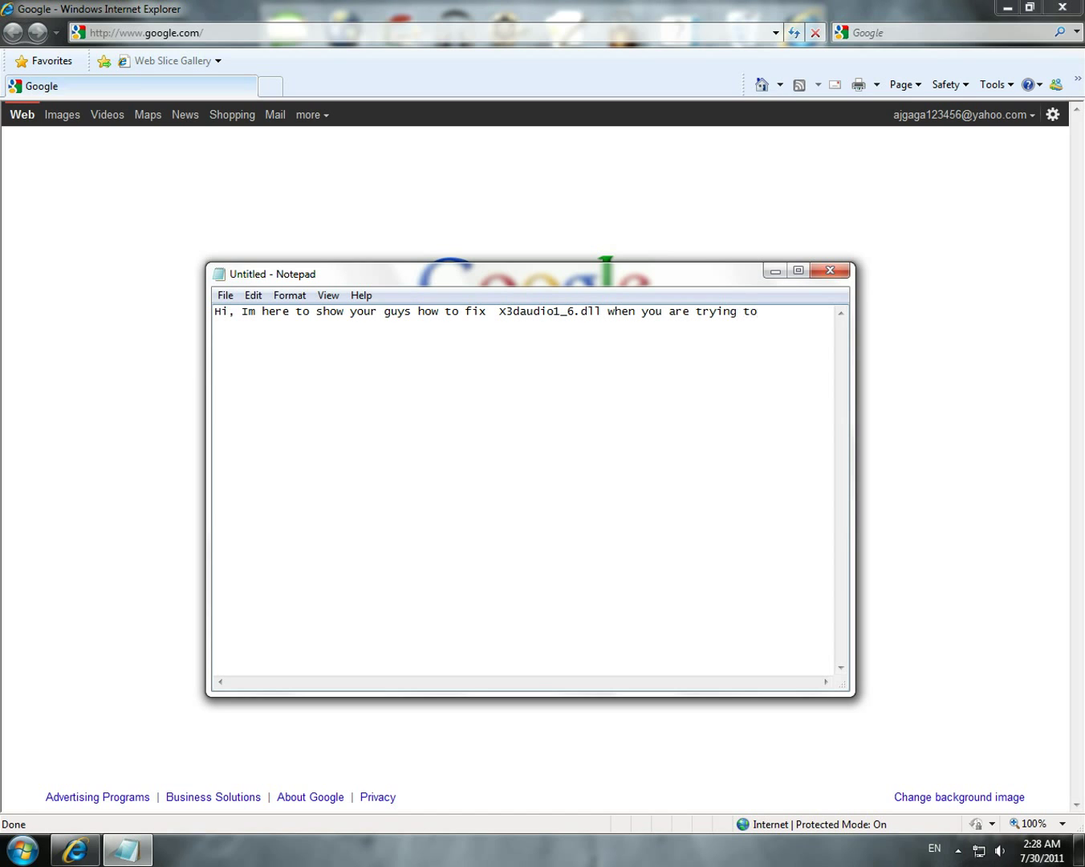
text( play scarlet legacy,)
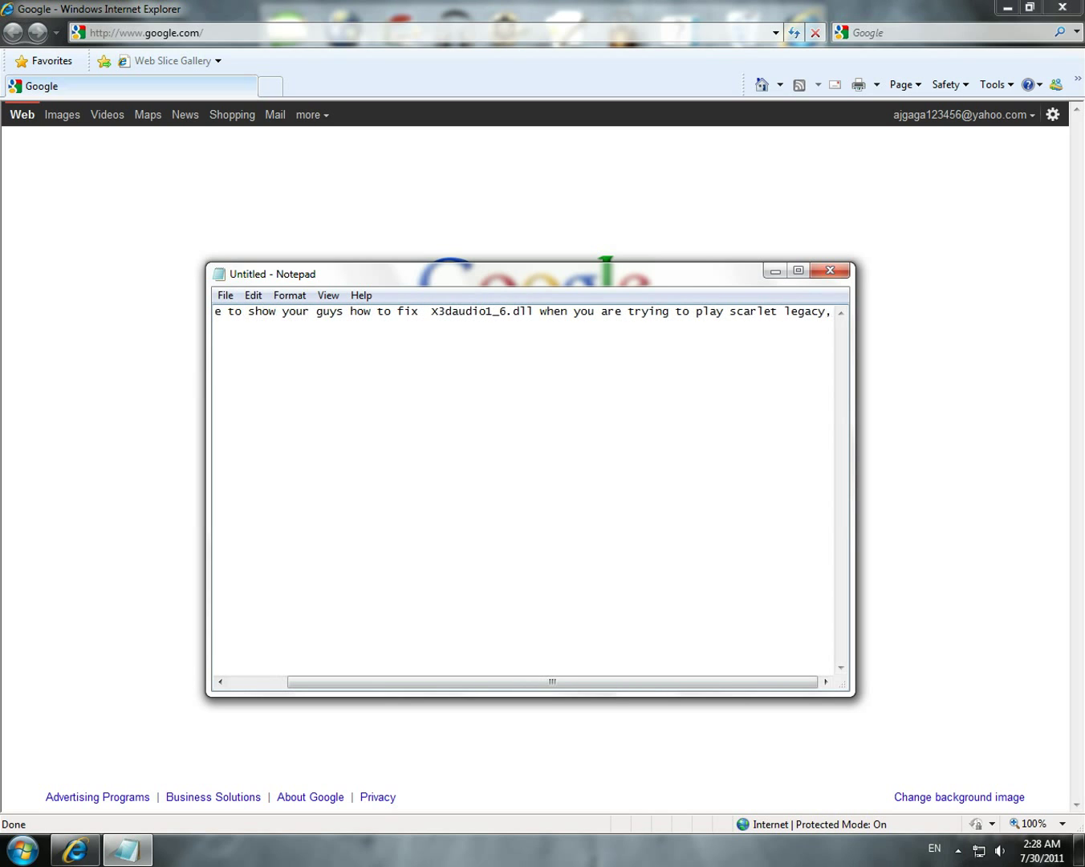
text( the reason yo)
key(BackSpace)
text(n y)
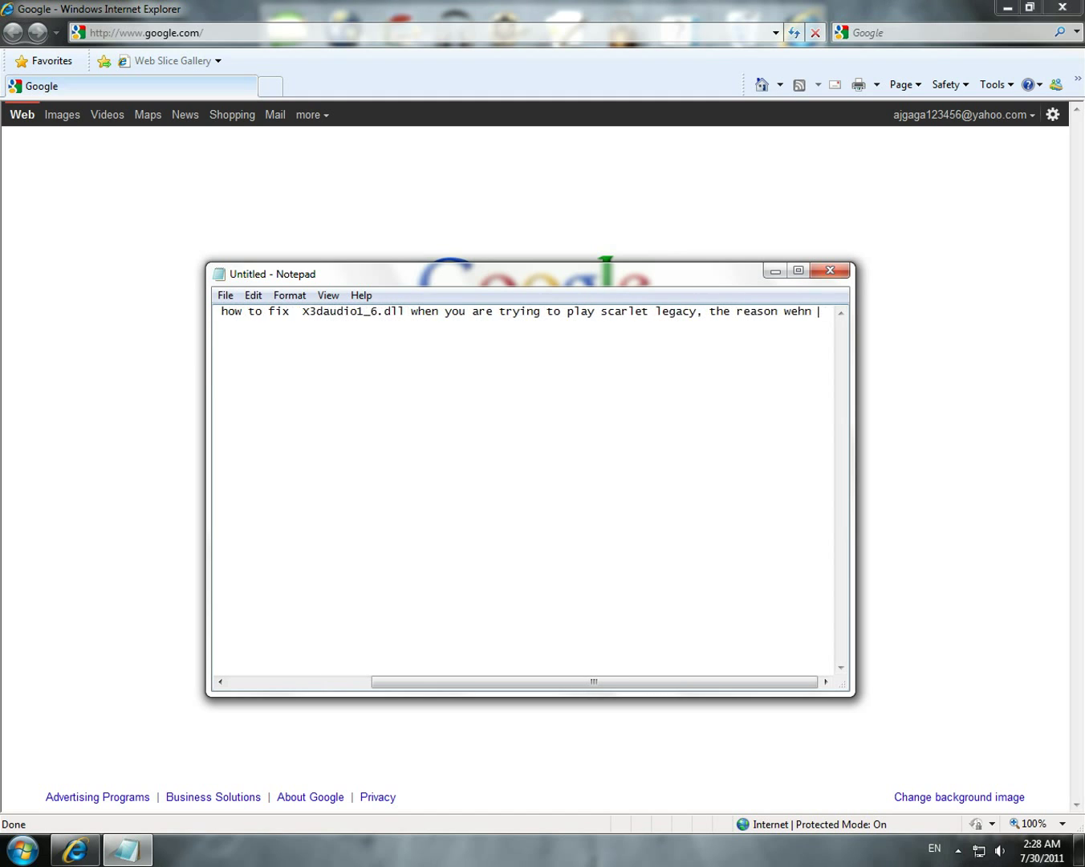
text(ou try to lua)
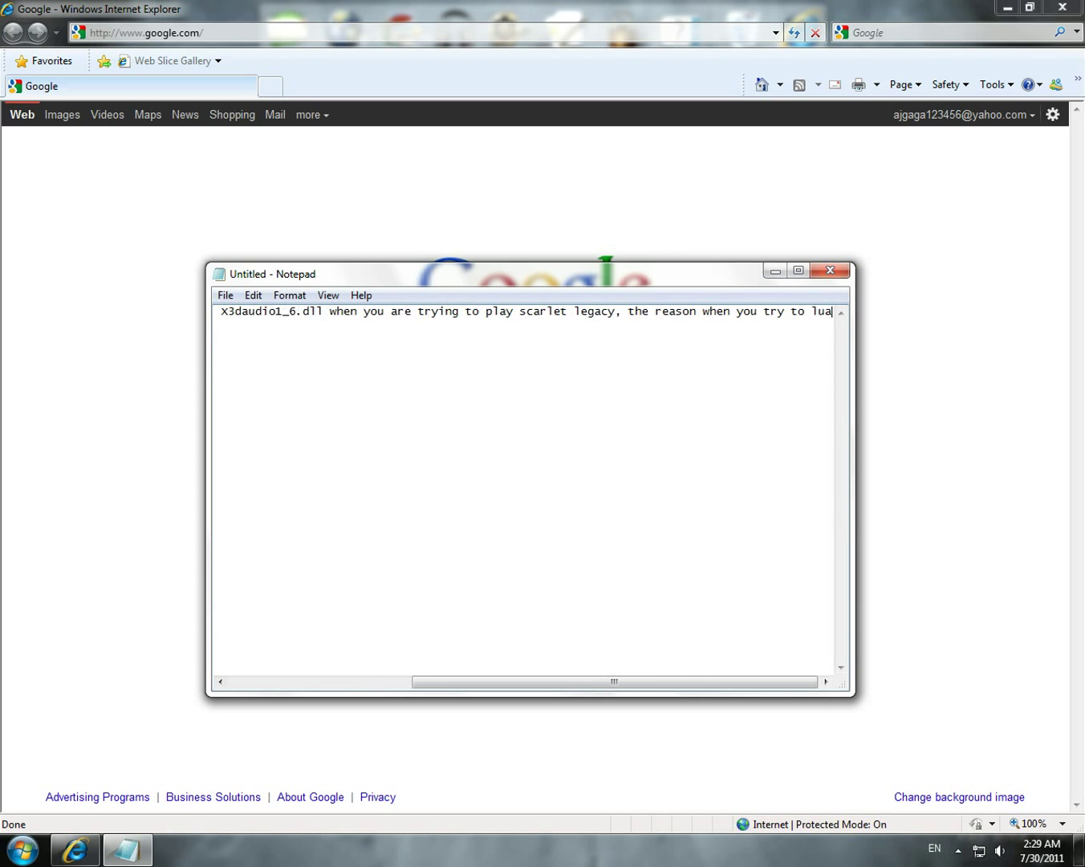
text(nch the game and the message)
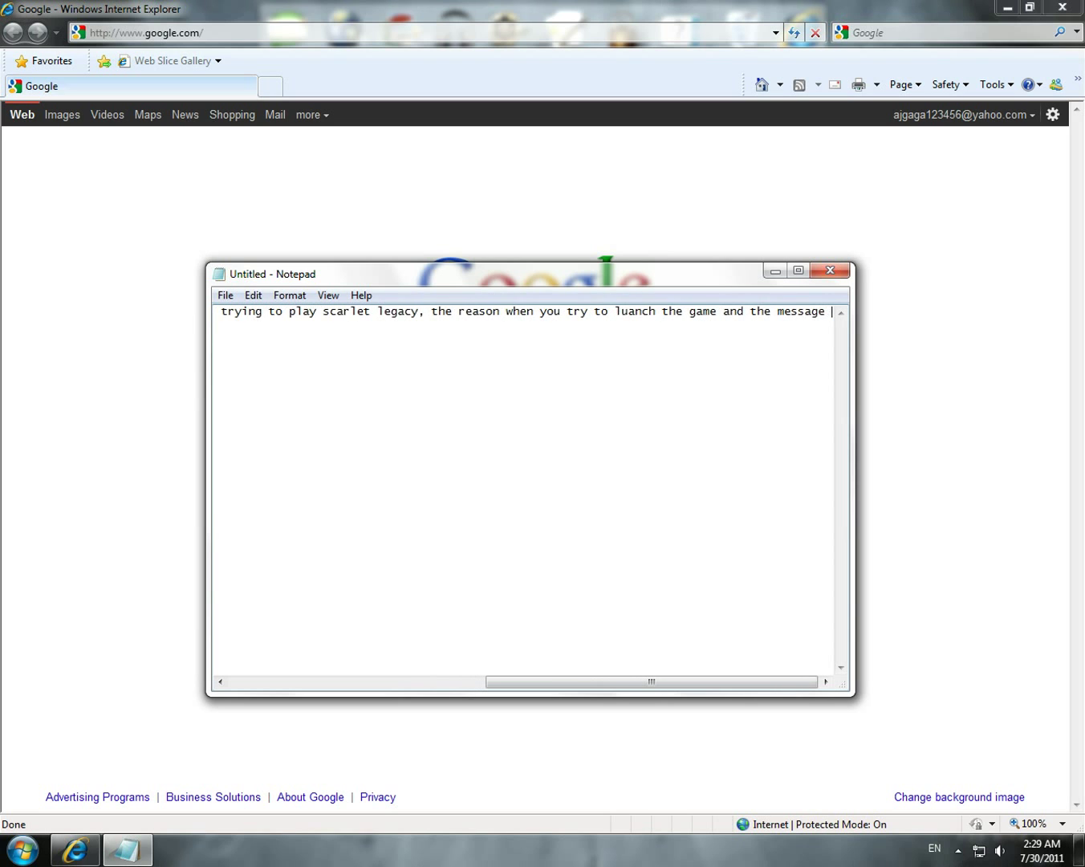
text(will pop up its becau)
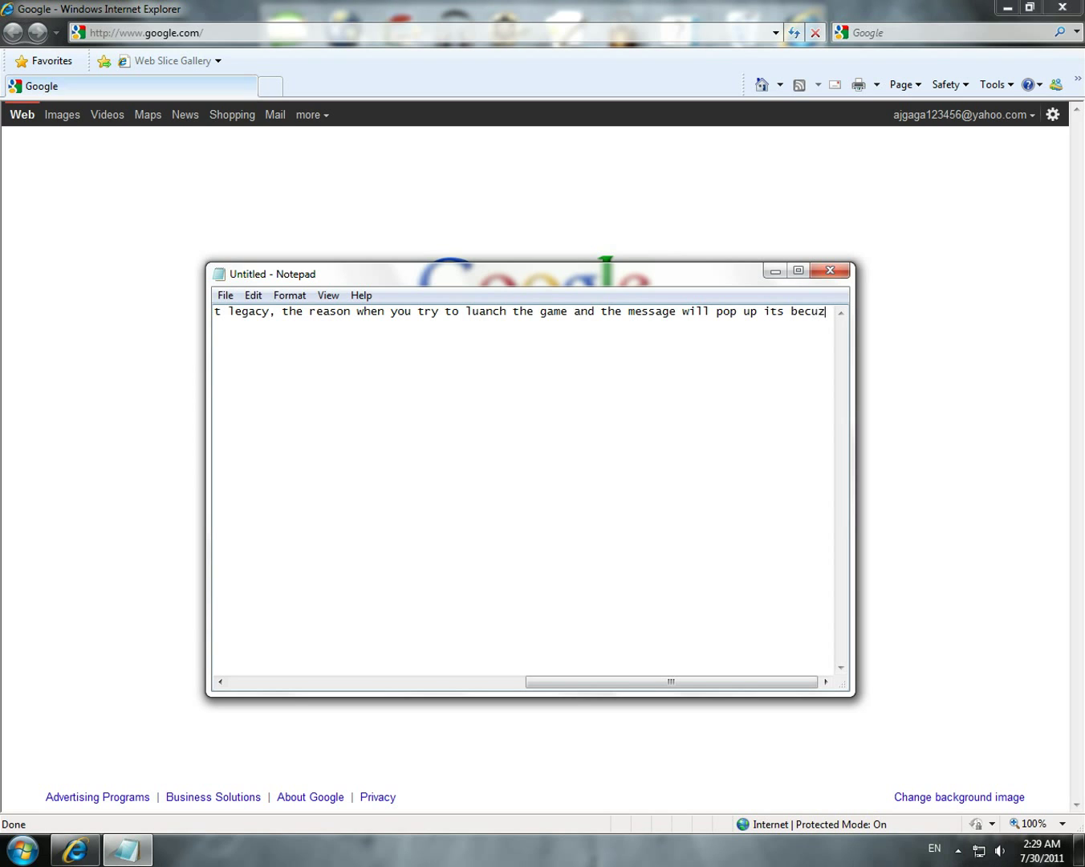
text(our direx is out dated,)
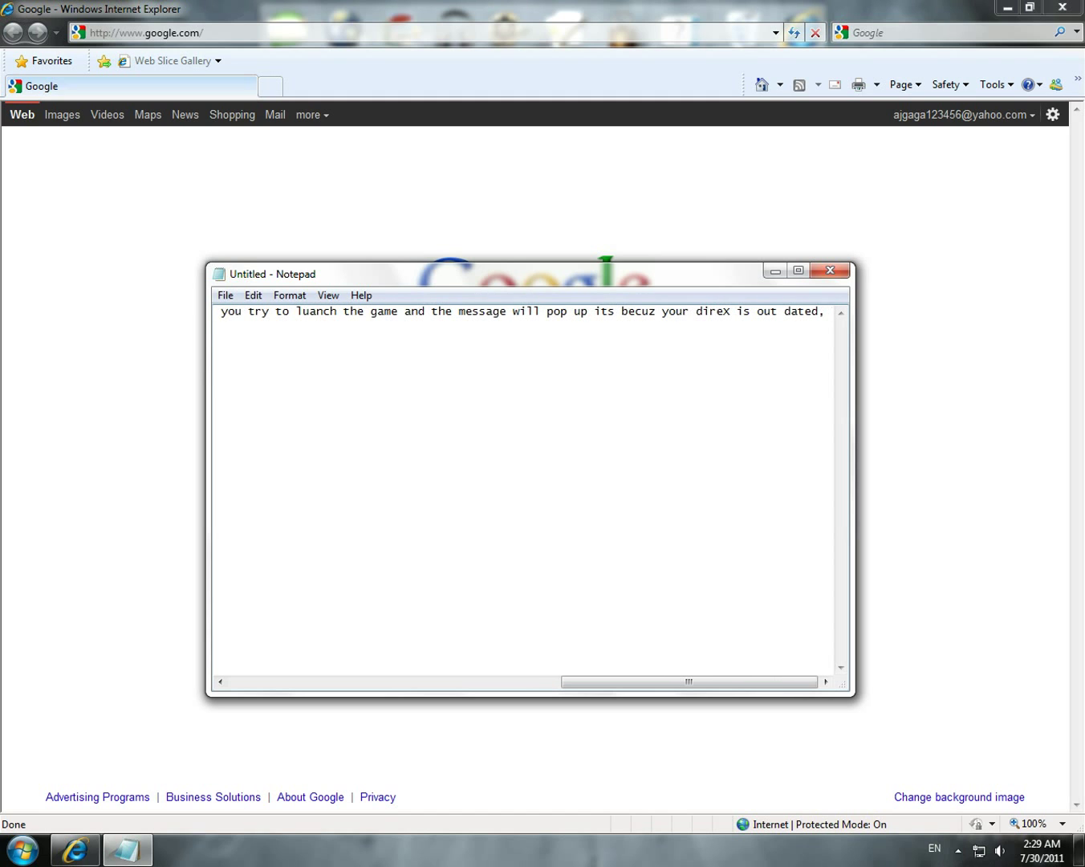
text(rder to do)
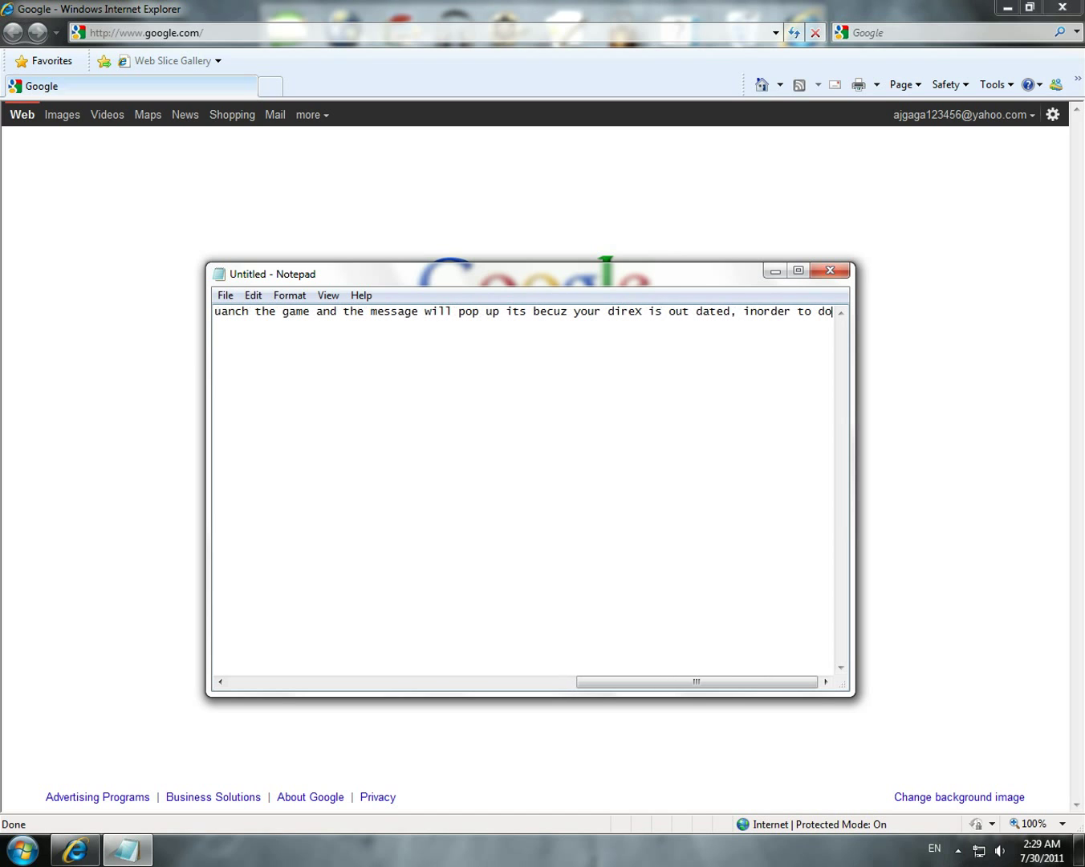
text( this problem you have to download a new )
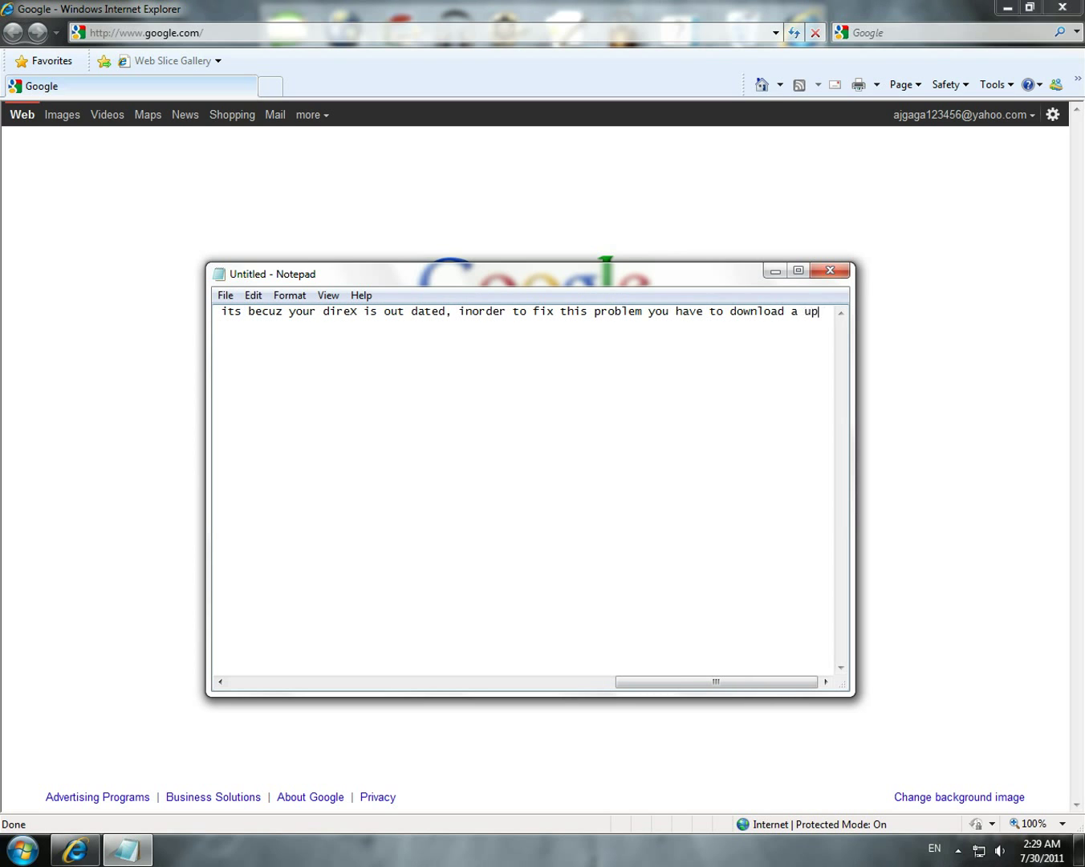
text( to date dirext X)
- Search Google for 'directx download windows 7' in Internet Explorer
click(162, 452)
click(331, 372)
text(diretX)
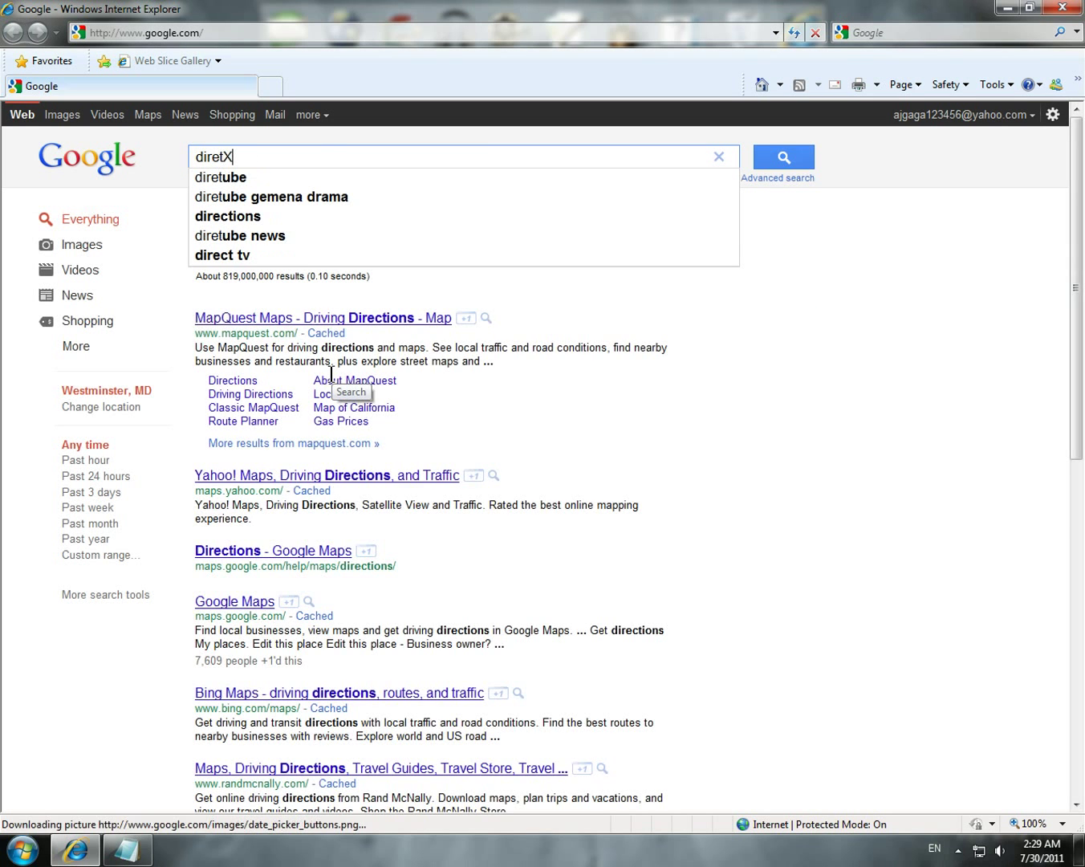
text( download)
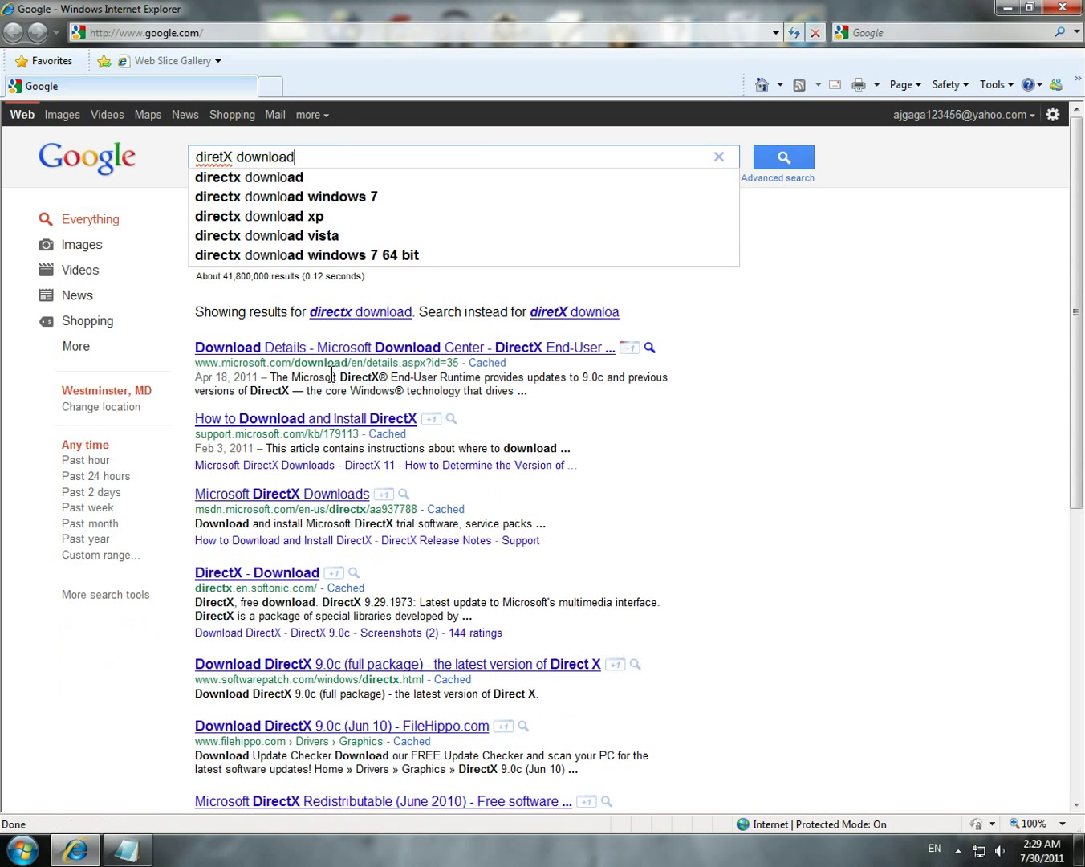
click(319, 198)
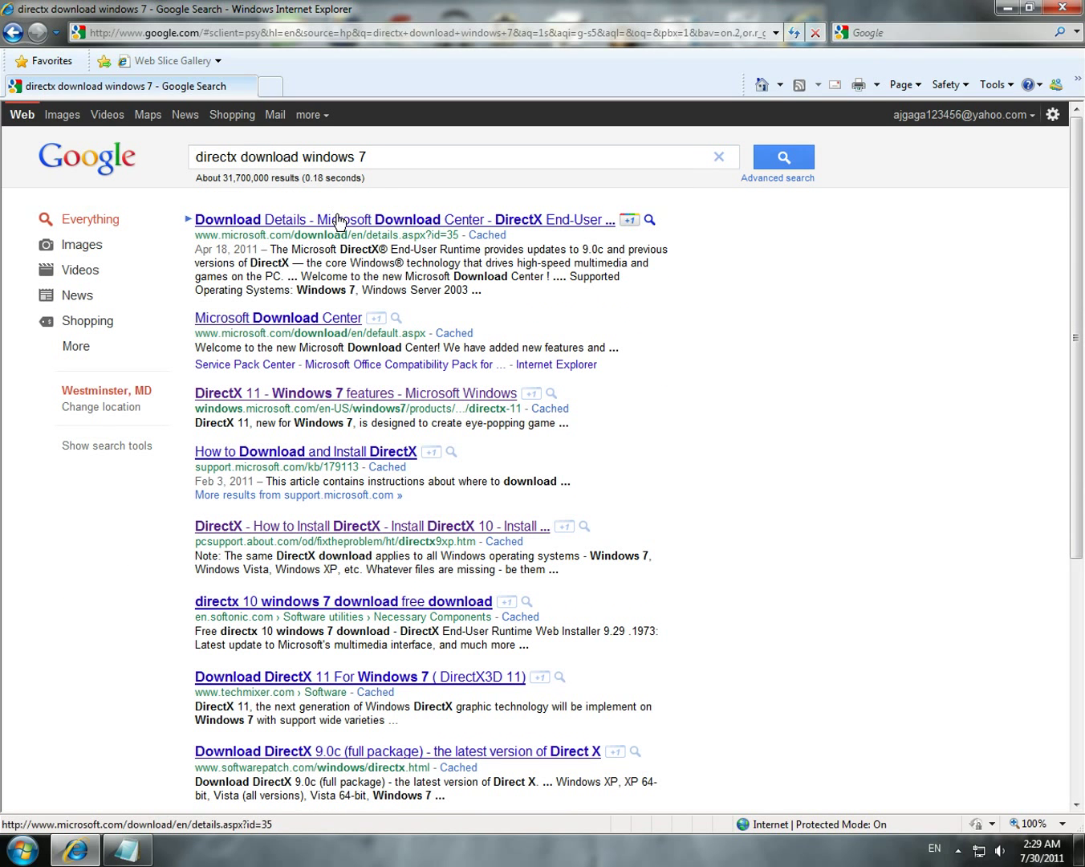
- Open the 'Download Details - Microsoft Download Center - DirectX End-User Runtime' result
click(338, 220)
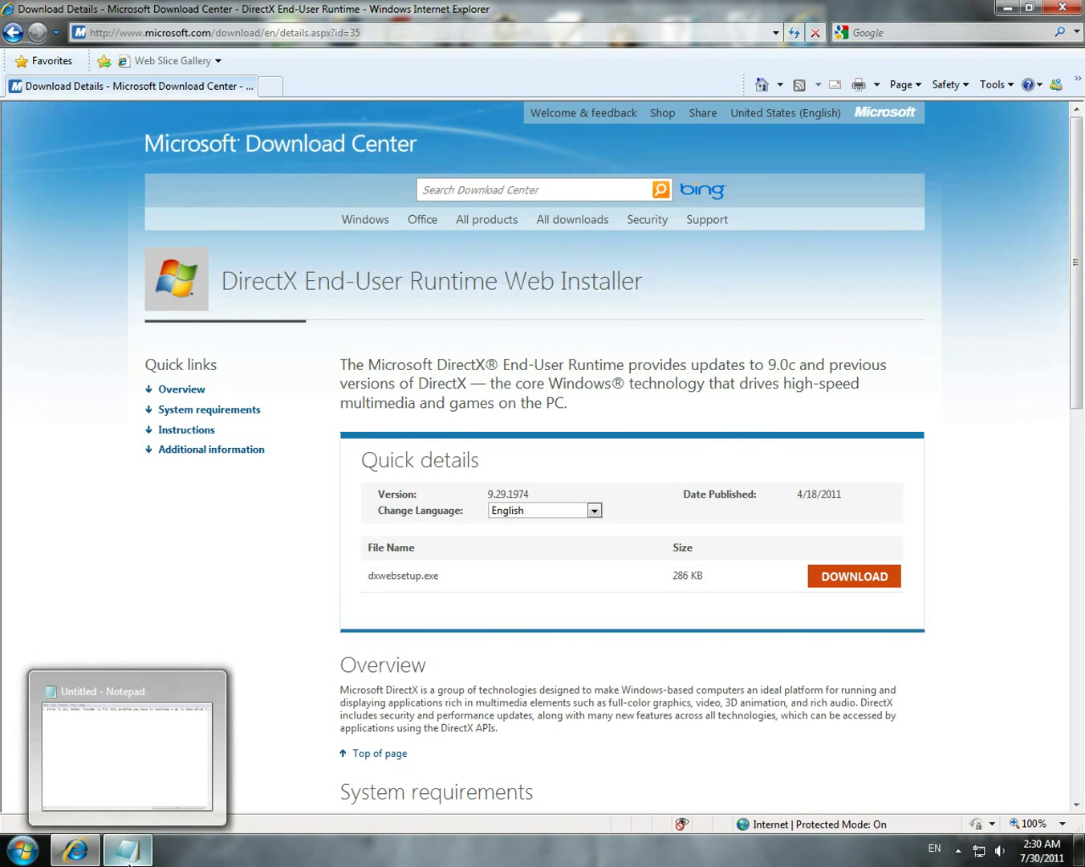
- Overwrite the note with advice to restart after downloading for more fps and better graphics
click(128, 850)
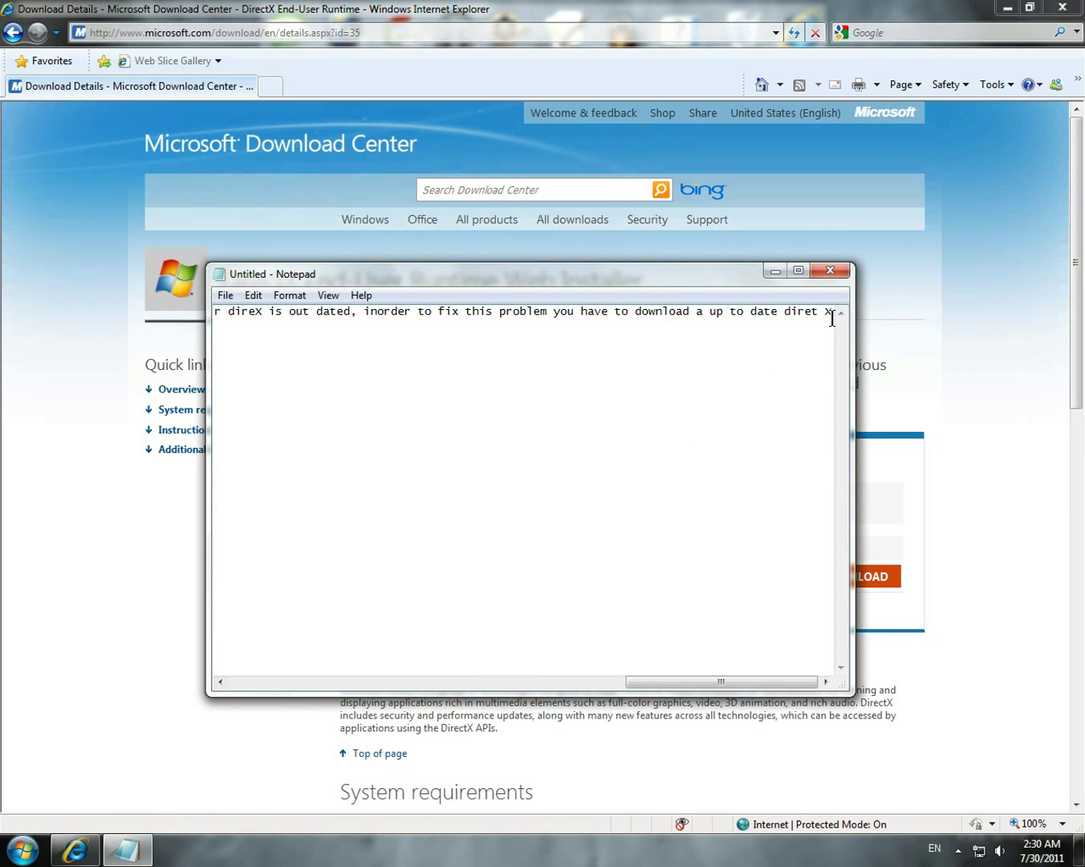
drag(832, 314, 100, 338)
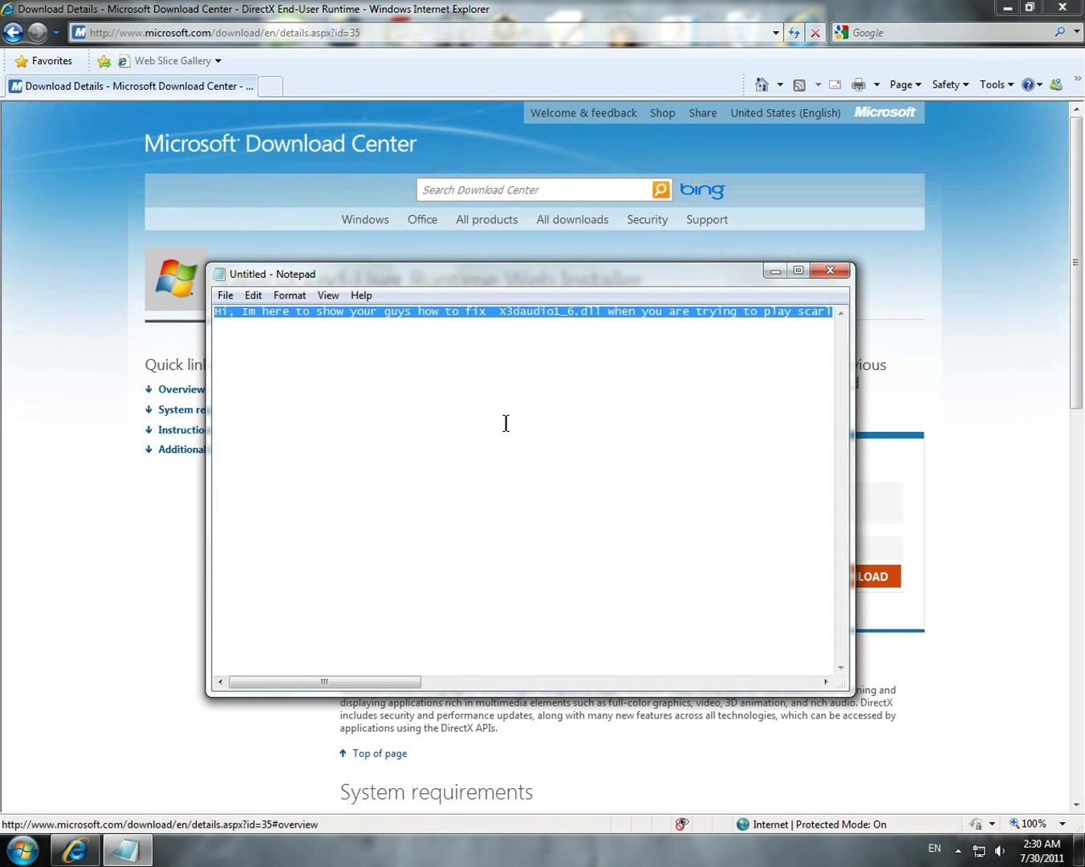
text(after you downloaded)
text(his)
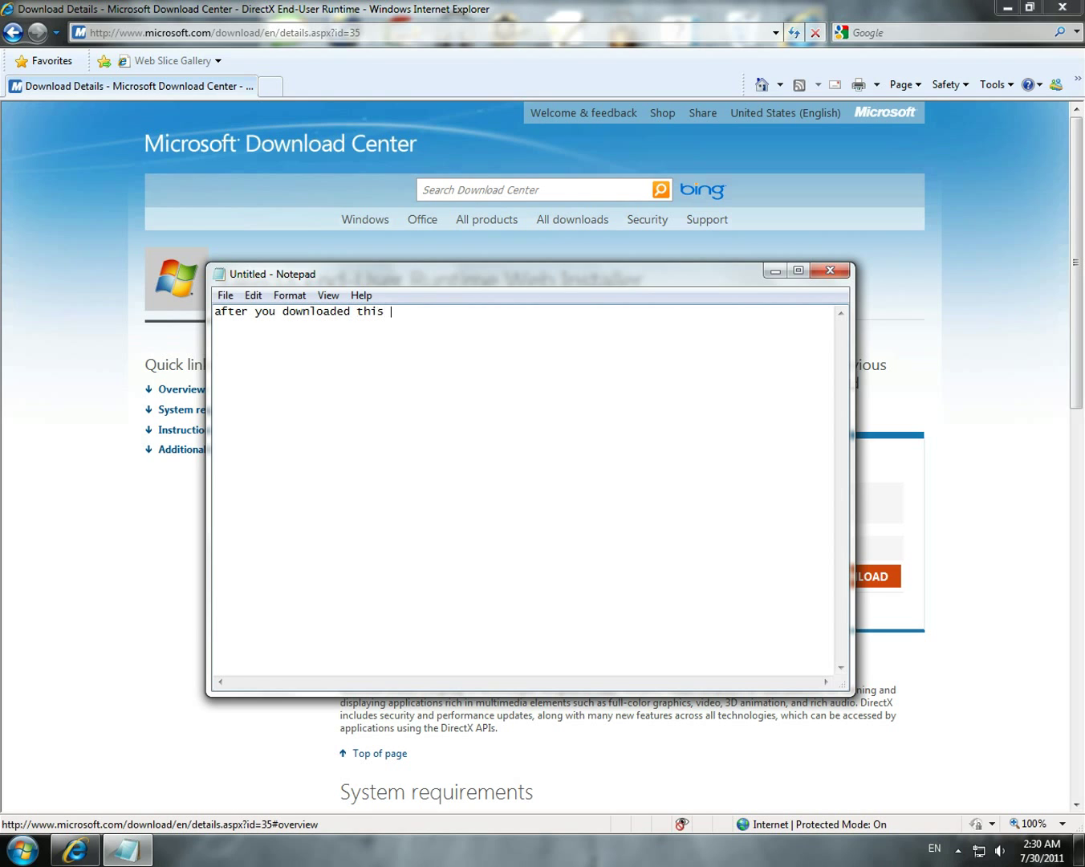
text( and restar)
text(your computeuer you wi)
key(BackSpace)
key(BackSpace)
text(ill running the game with more fps and )
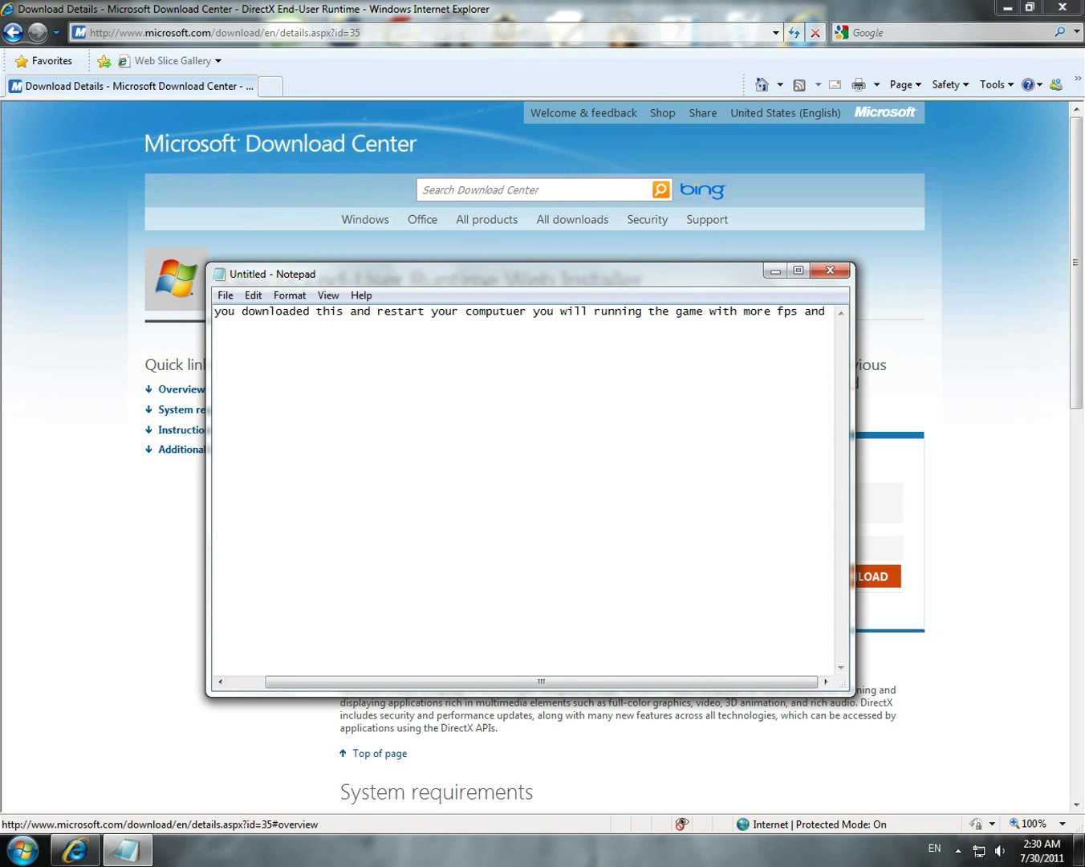
text(high)
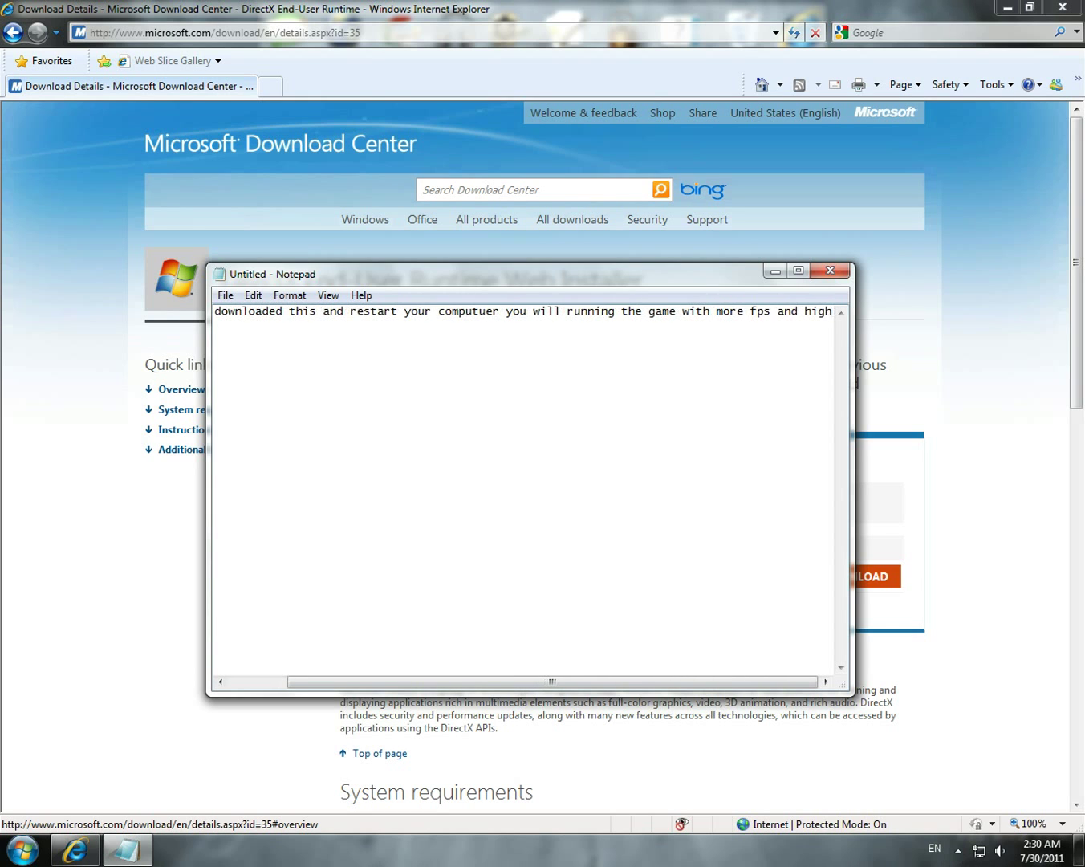
text( grahpic.)
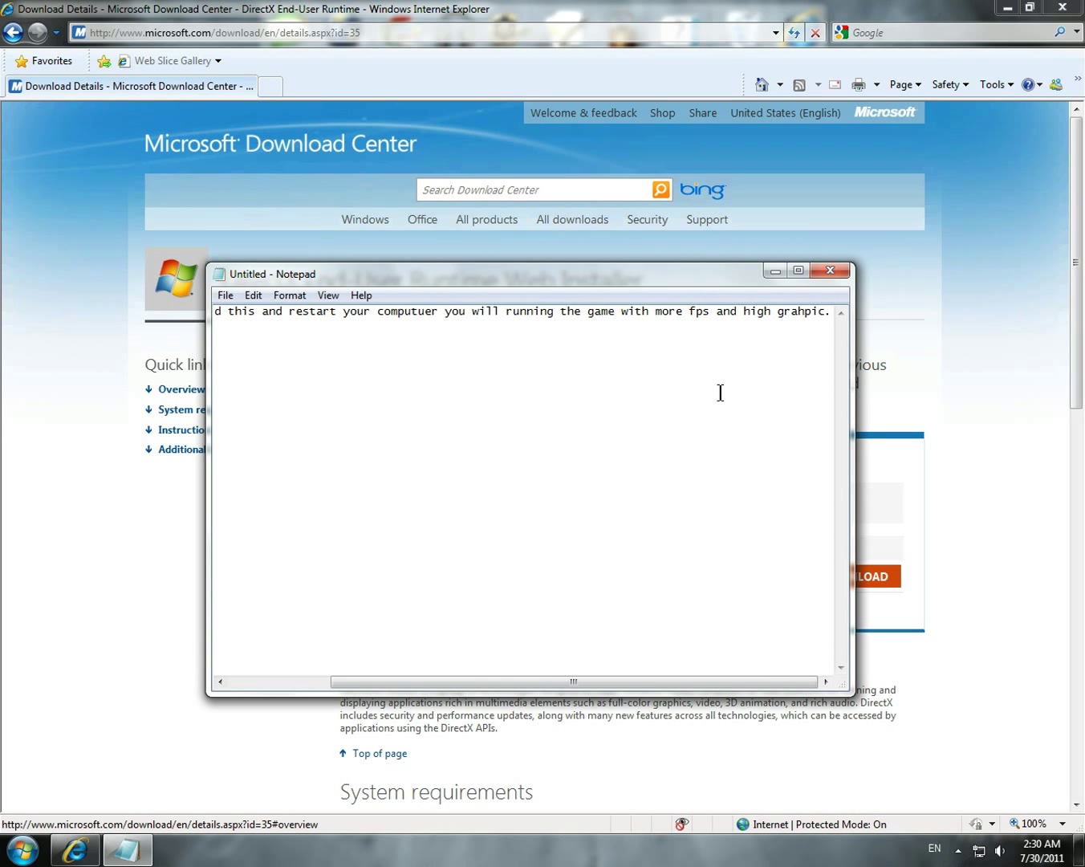
text( enjoy the game w)
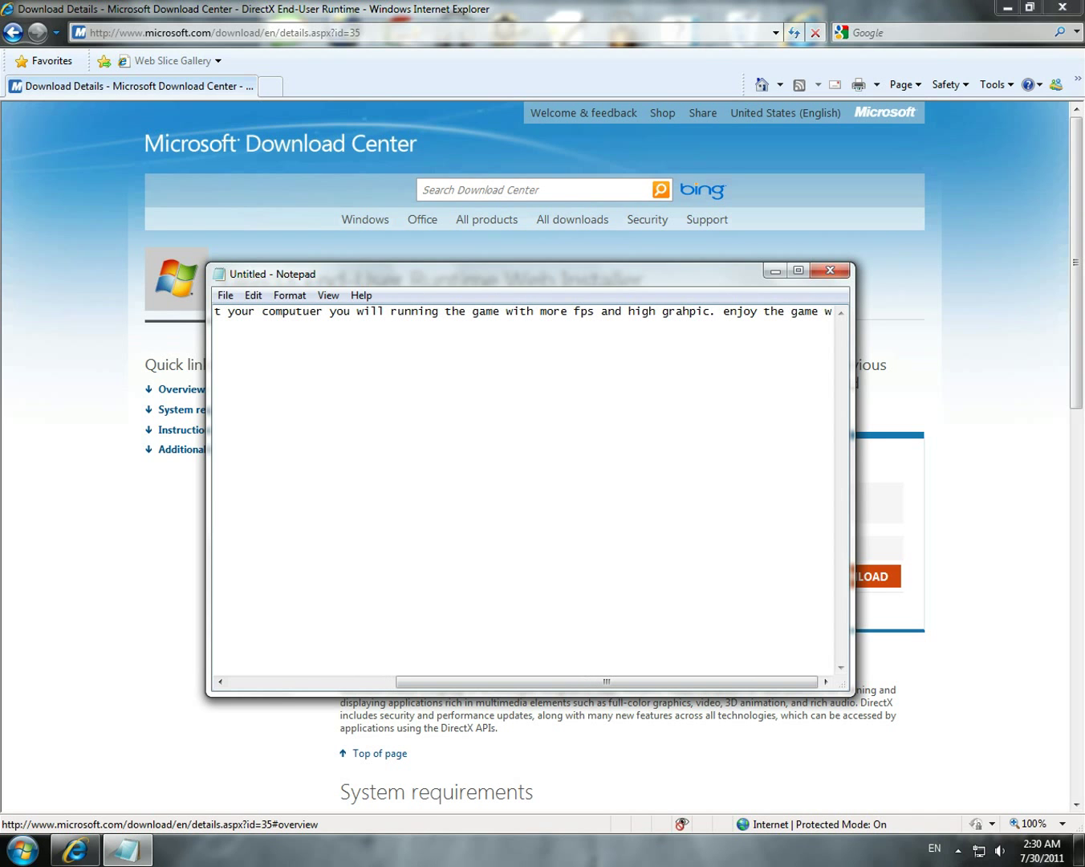
key(BackSpace)
key(BackSpace)
key(BackSpace)
key(BackSpace)
key(BackSpace)
key(BackSpace)
text(your life i guess..)
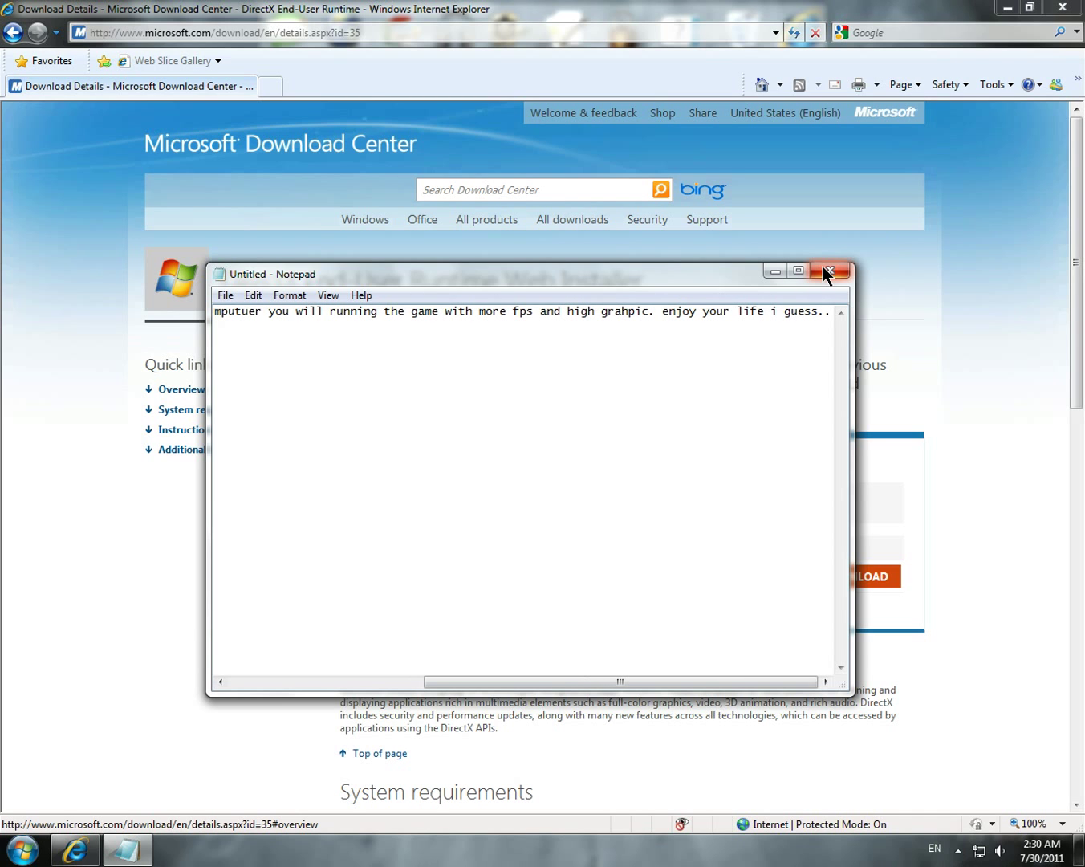